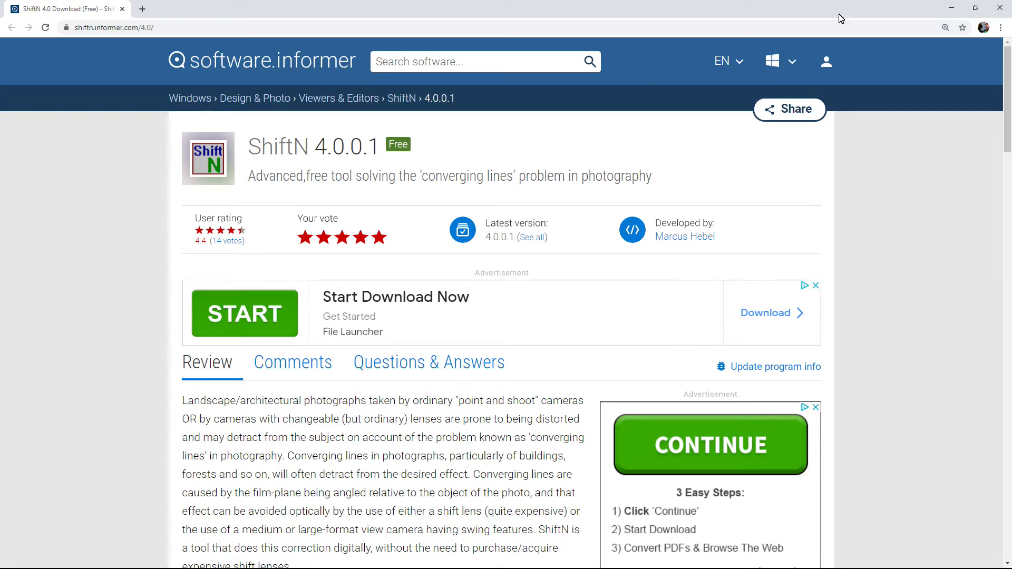
# Close the ShiftN 4.0 download page in Google Chrome.
pyautogui.click(998, 9)
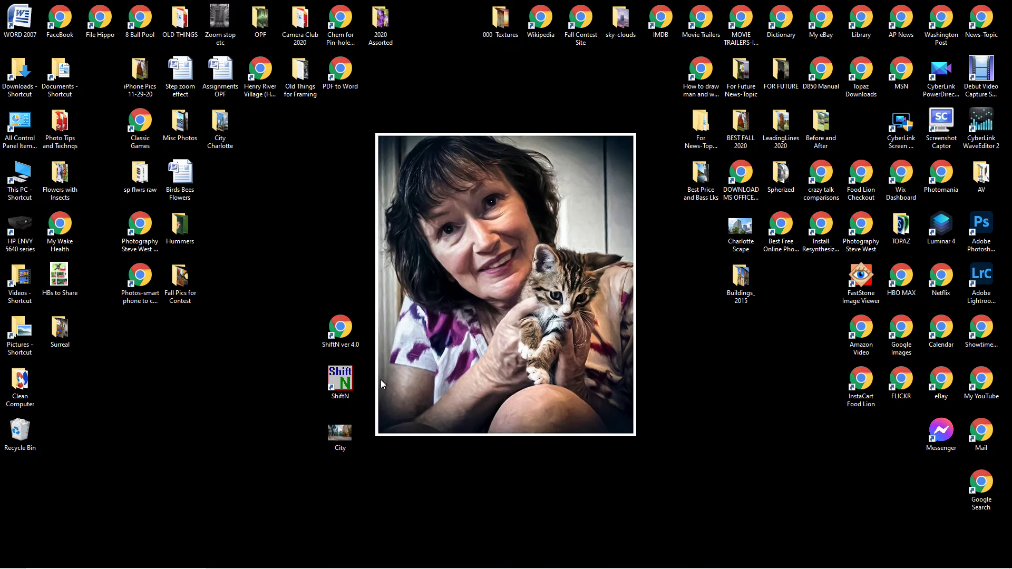
# Start ShiftN 4.0 from its desktop shortcut.
pyautogui.doubleClick(338, 376)
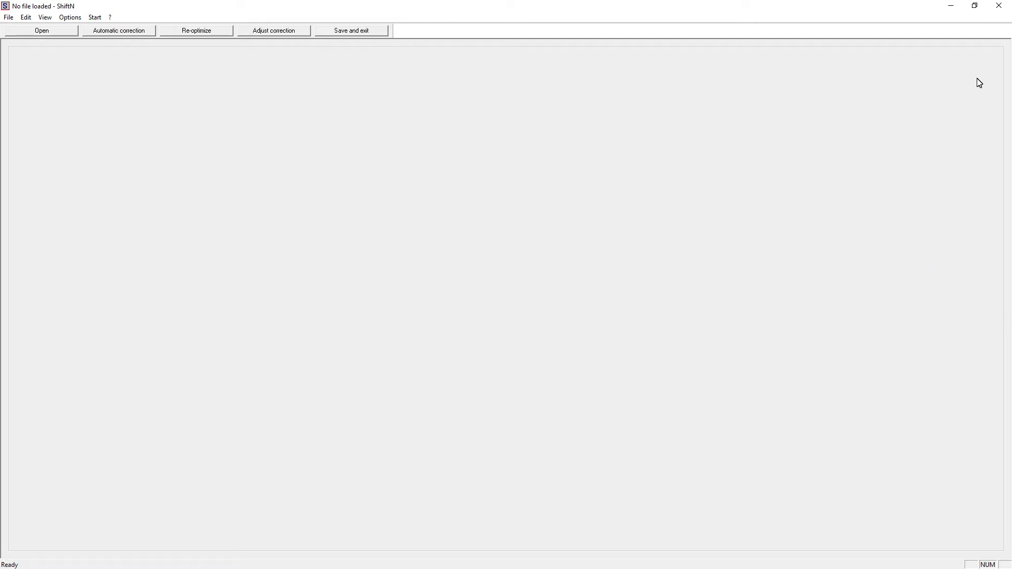
# Move the restored ShiftN window aside and open City.jpg from the desktop in it.
pyautogui.click(974, 7)
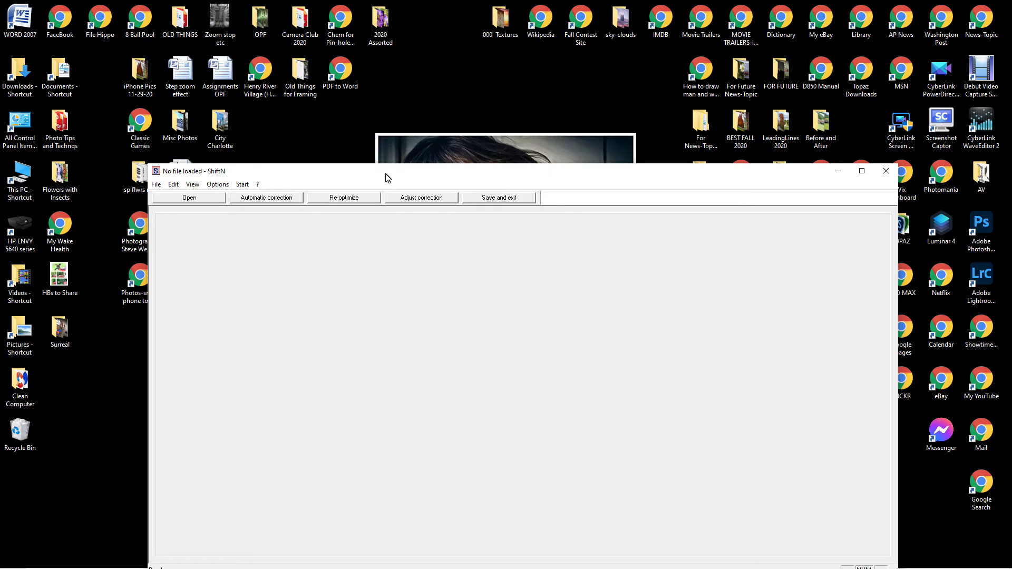
pyautogui.moveTo(388, 173)
pyautogui.mouseDown()
pyautogui.moveTo(461, 159)
pyautogui.moveTo(492, 133)
pyautogui.mouseUp()
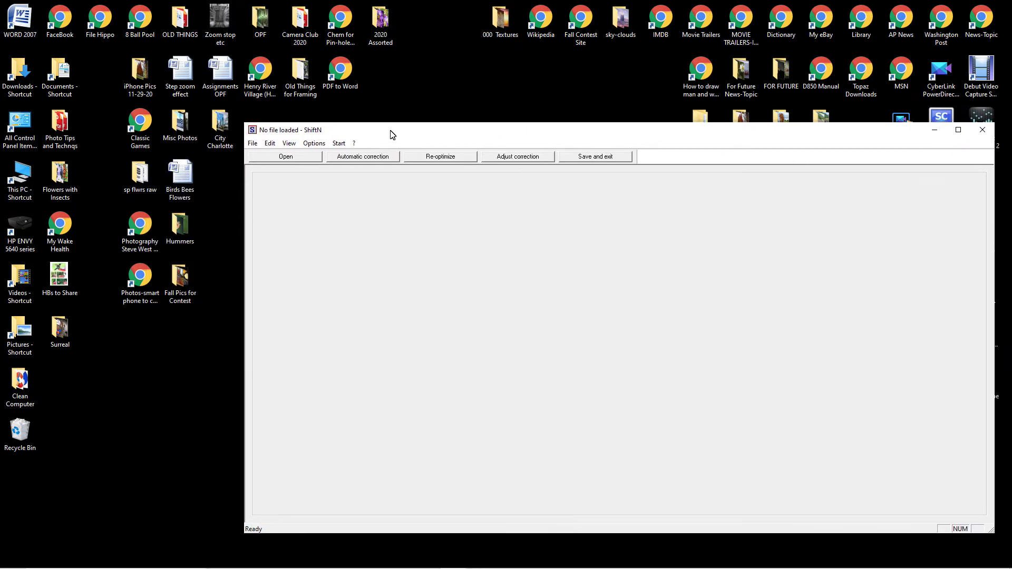
pyautogui.moveTo(390, 135); pyautogui.dragTo(526, 129)
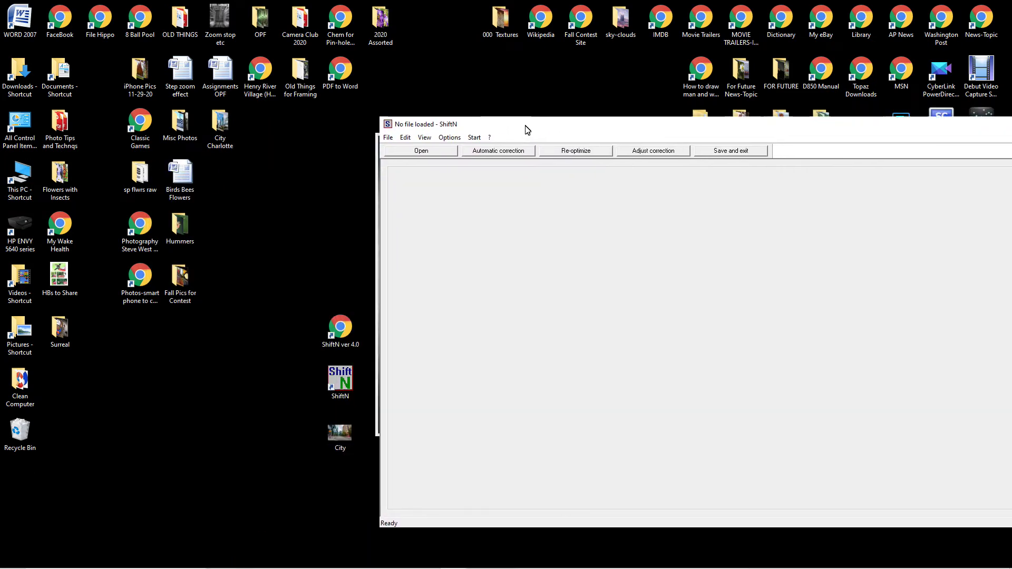
pyautogui.click(342, 434)
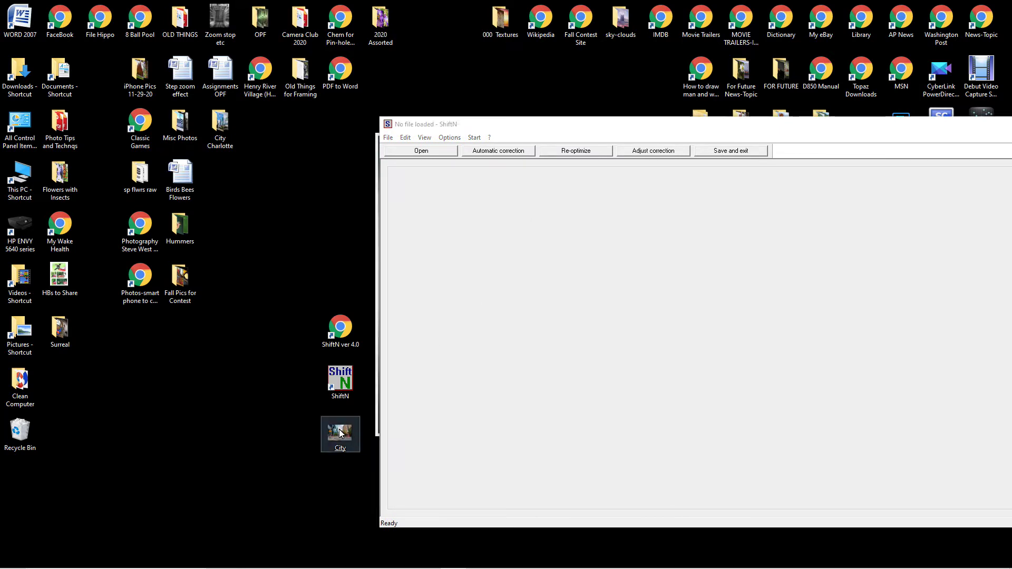
pyautogui.click(430, 375)
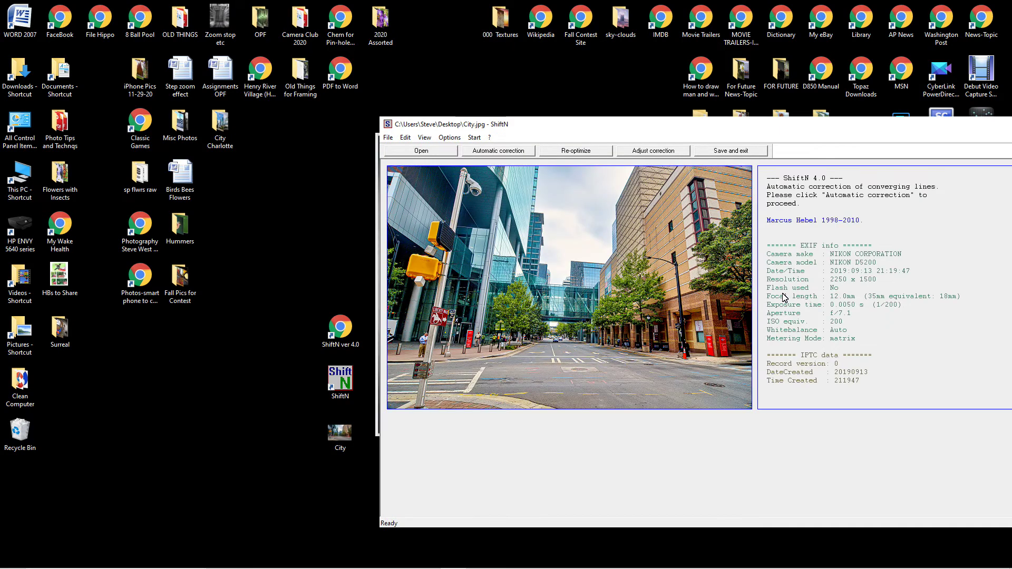
pyautogui.moveTo(963, 127); pyautogui.dragTo(720, 119)
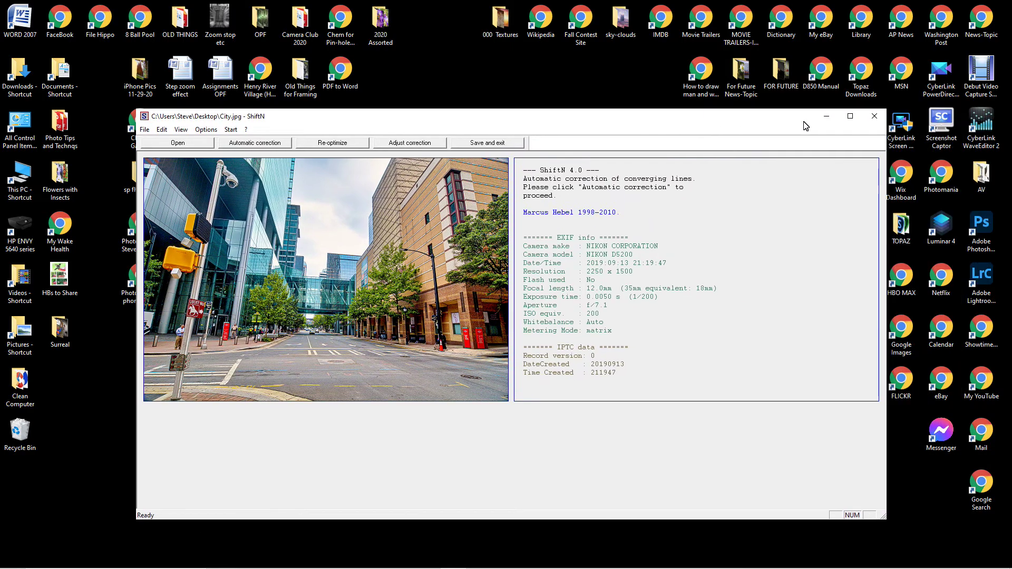
# Maximize ShiftN and run automatic perspective correction on City.jpg.
pyautogui.click(850, 116)
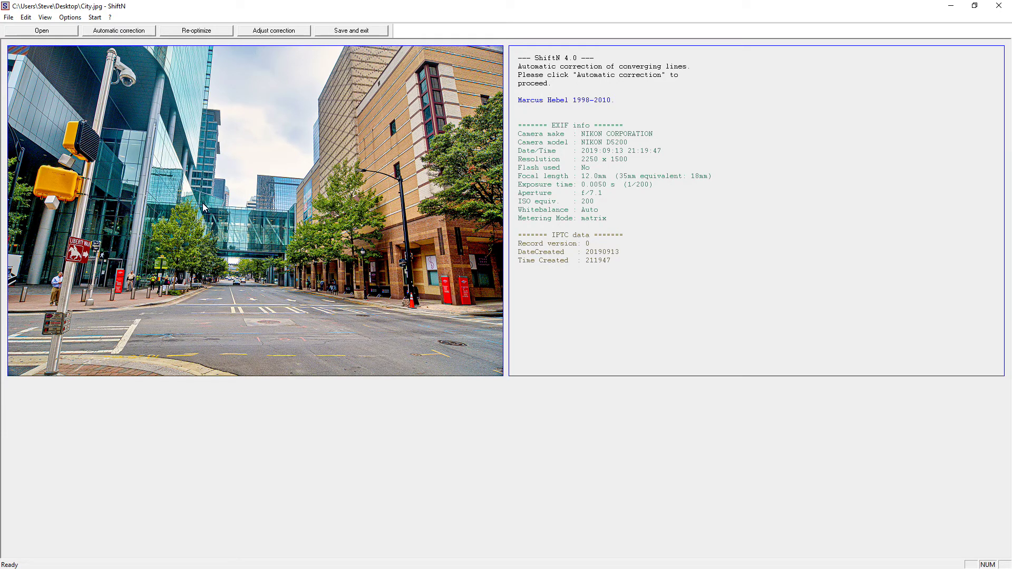
pyautogui.click(108, 34)
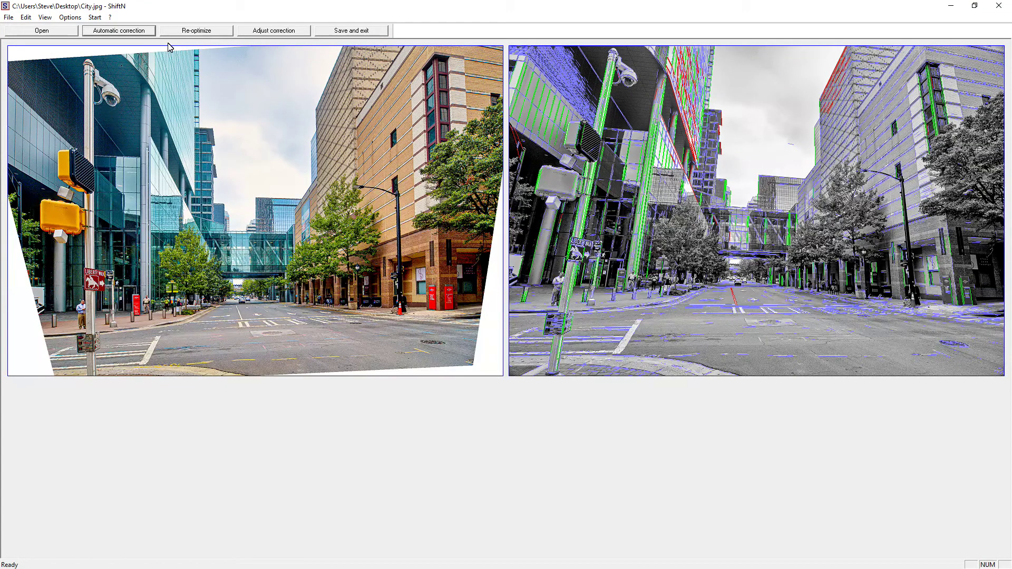
# Save the corrected City photo and close ShiftN.
pyautogui.click(353, 35)
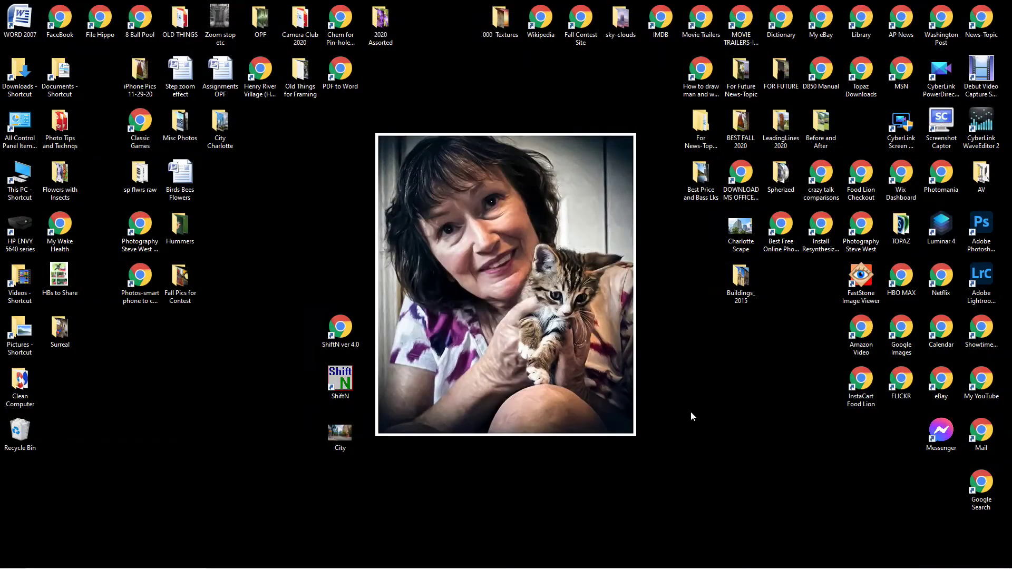